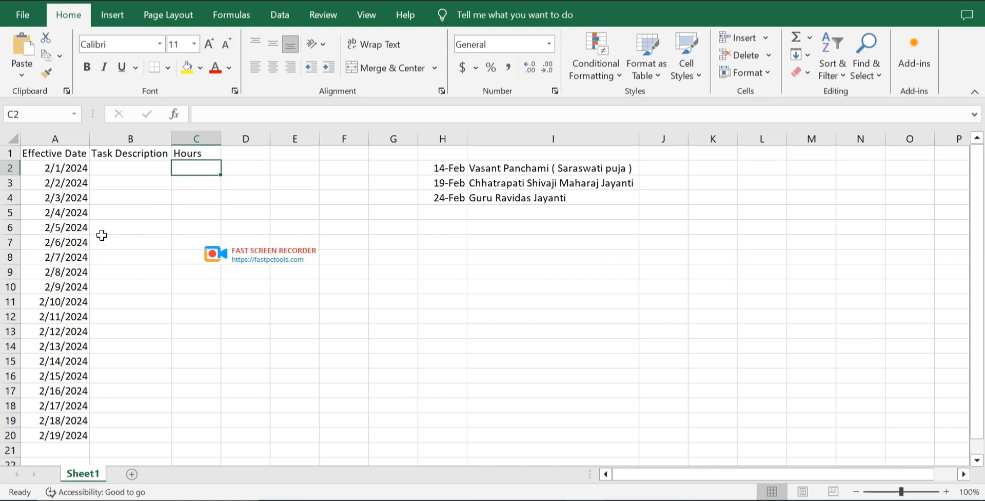
- Start a NETWORKDAYS.INTL formula in cell D2 using A2 as both the start date and the end date
click(60, 167)
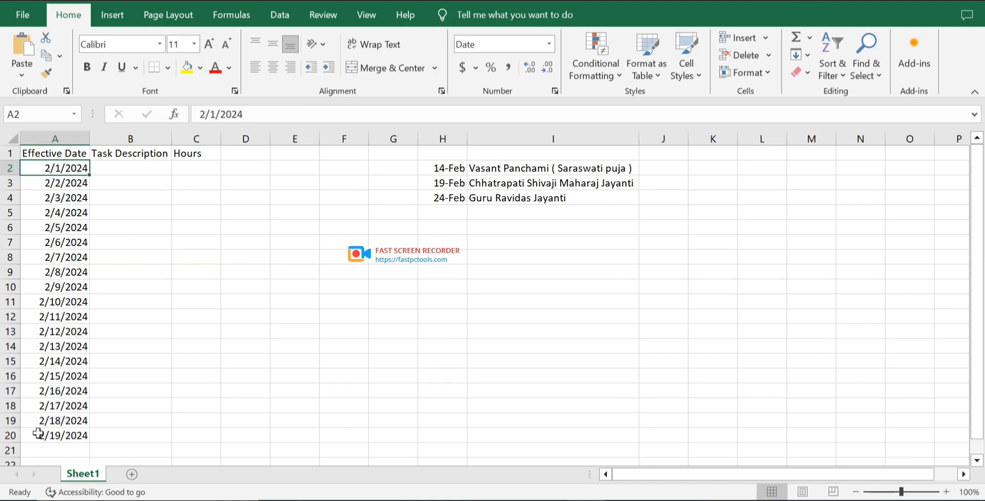
click(446, 168)
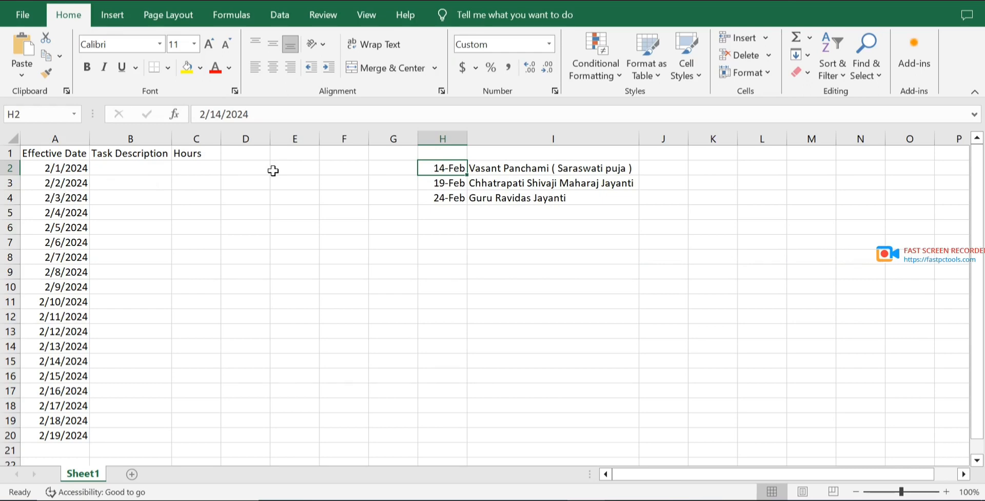
click(256, 170)
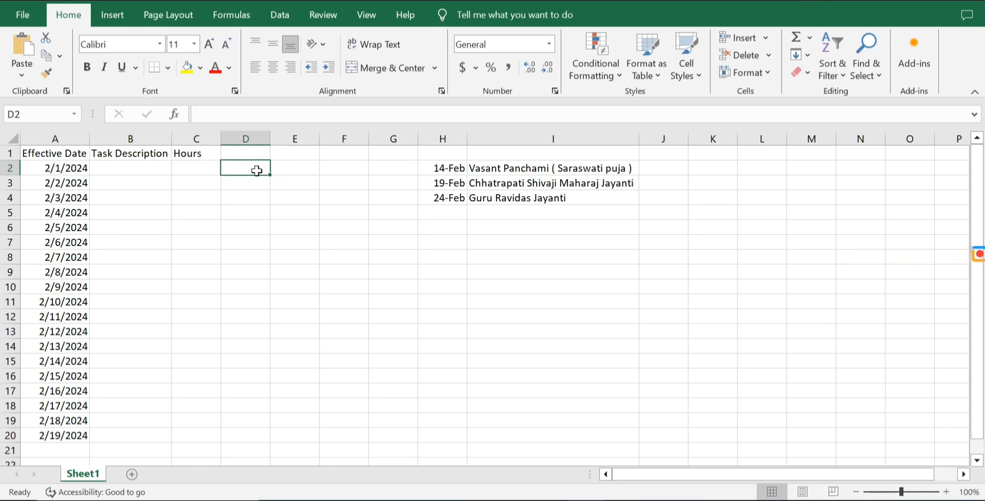
text(=networ)
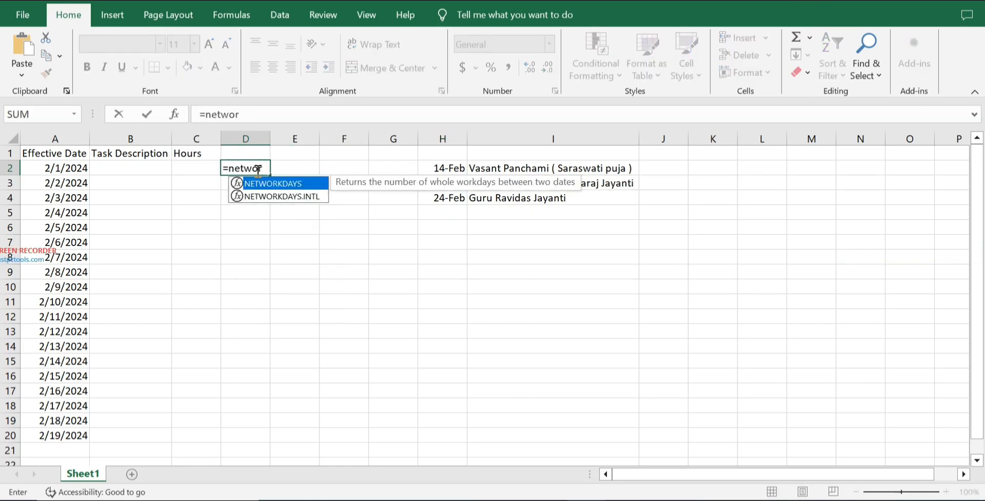
key(Down)
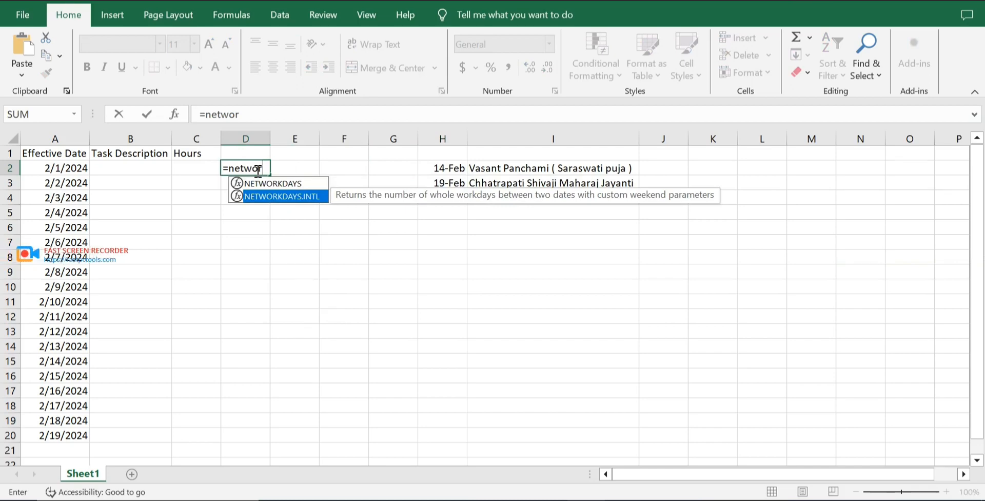
key(Tab)
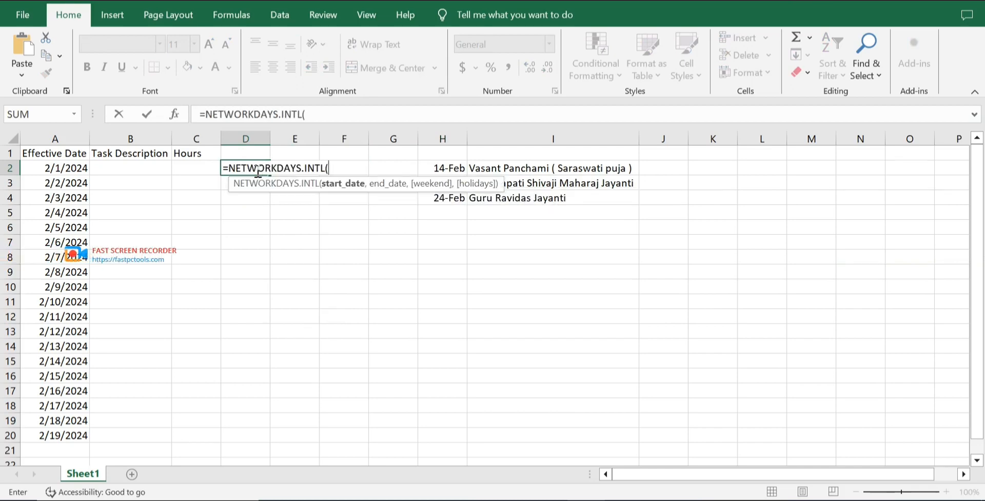
click(64, 168)
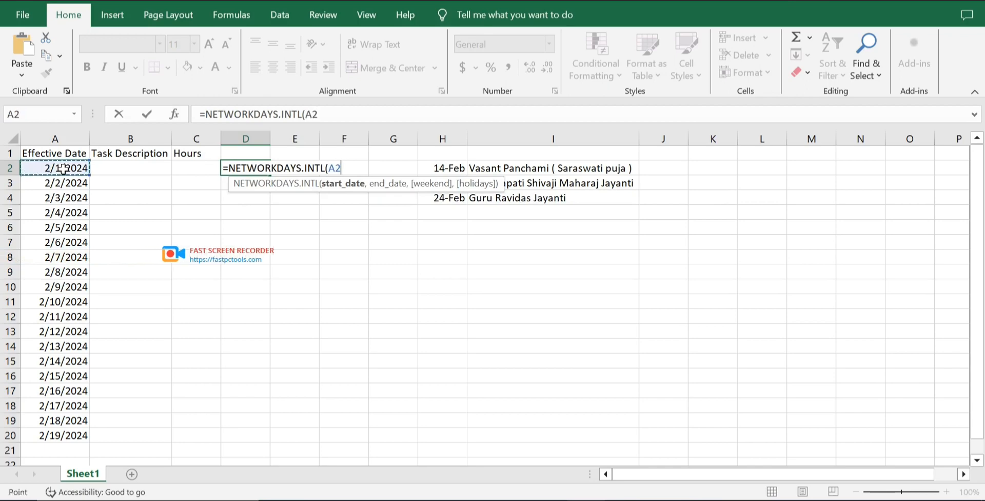
text(,)
click(69, 168)
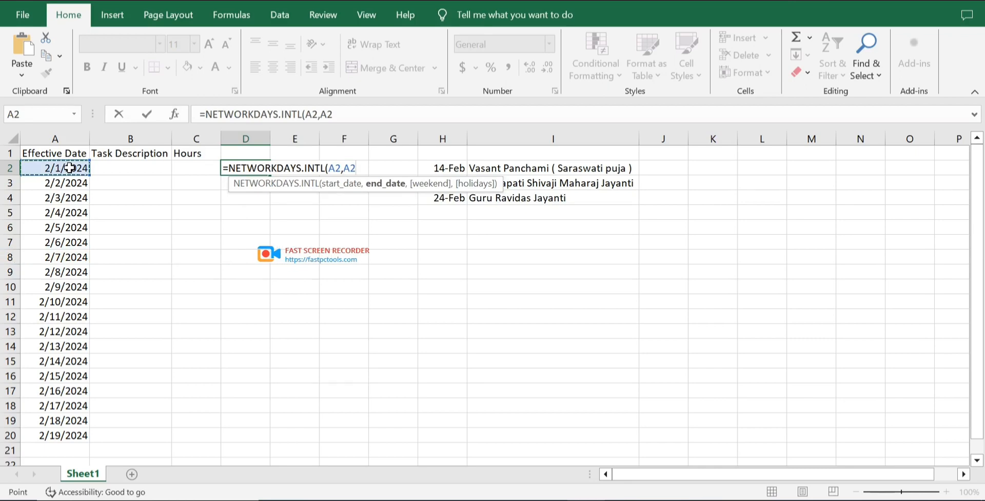
text(,)
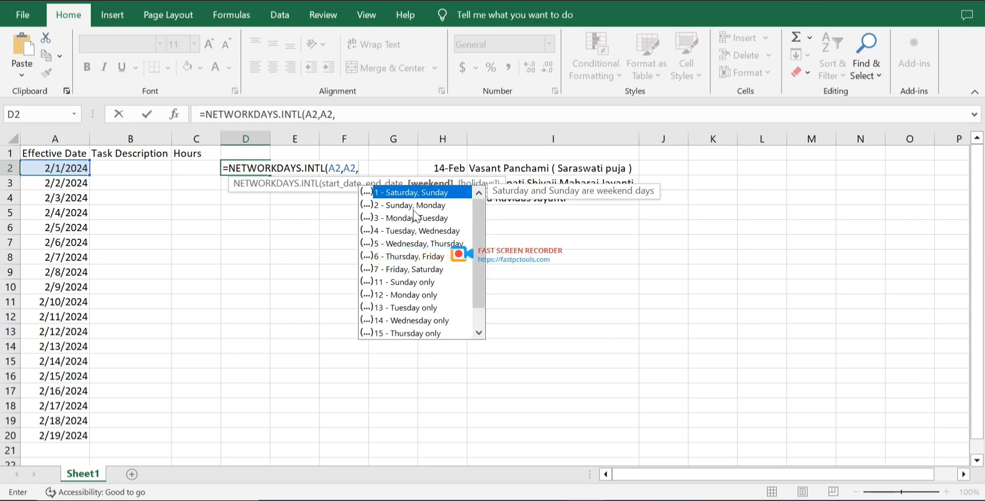
- Set the formula's weekend argument to 1 (Saturday, Sunday) and its holidays argument to H2:H4, closing the parenthesis
key(Down)
key(Down)
key(Down)
key(Down)
key(Down)
key(Down)
key(Down)
key(Down)
key(Down)
key(Down)
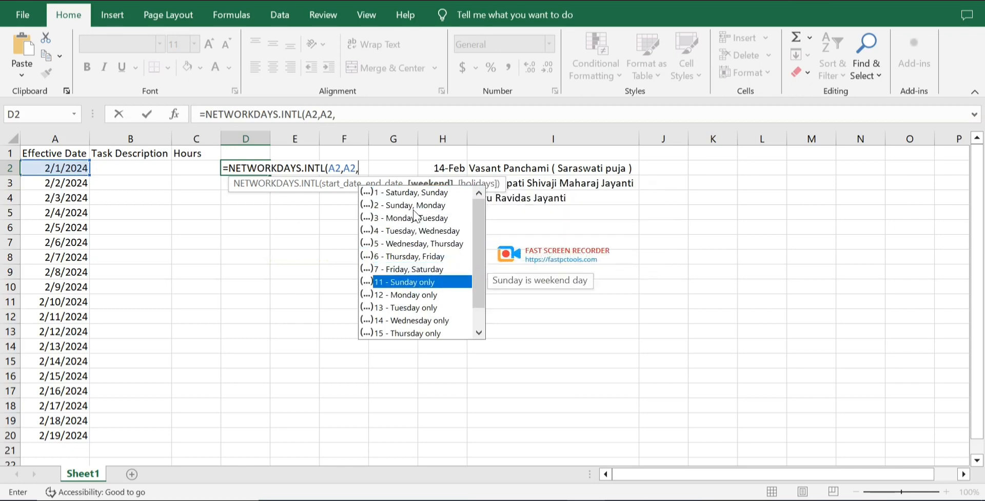
key(Down)
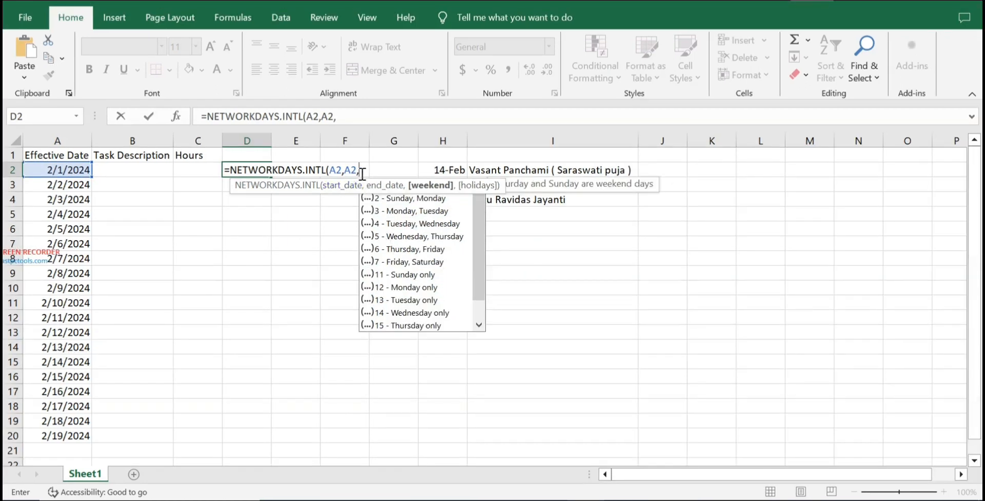
key(Down)
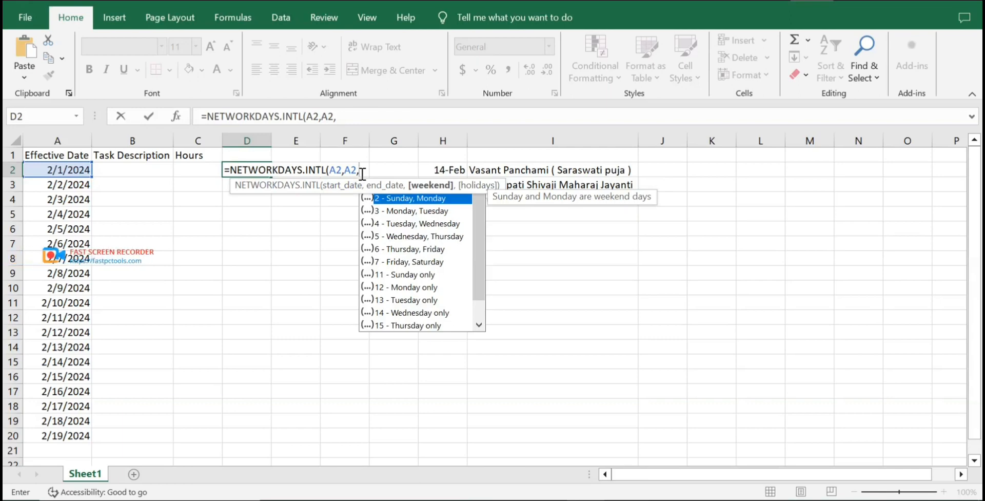
text(1,)
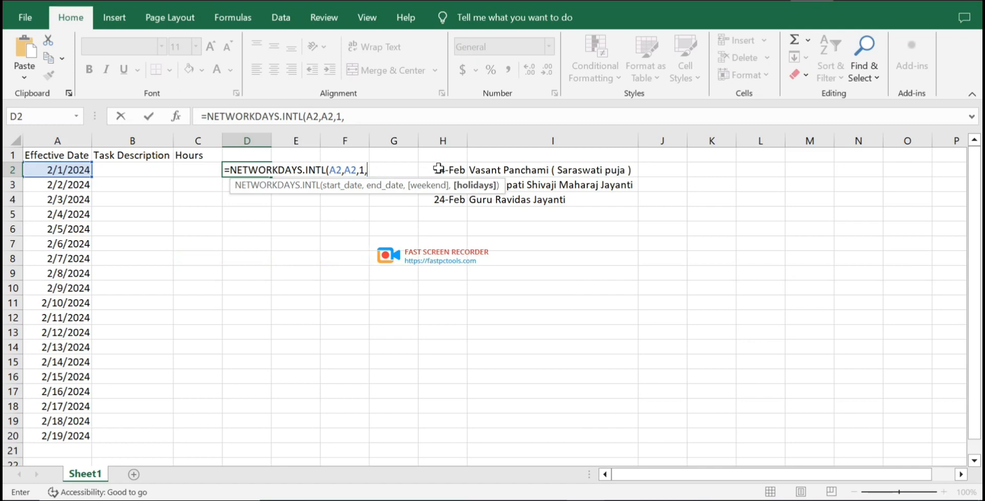
drag(438, 170, 439, 202)
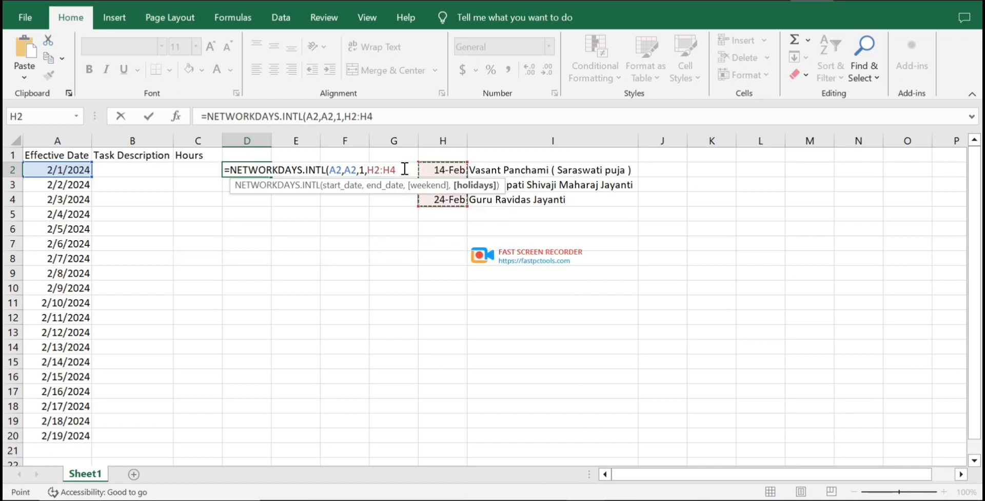
text())
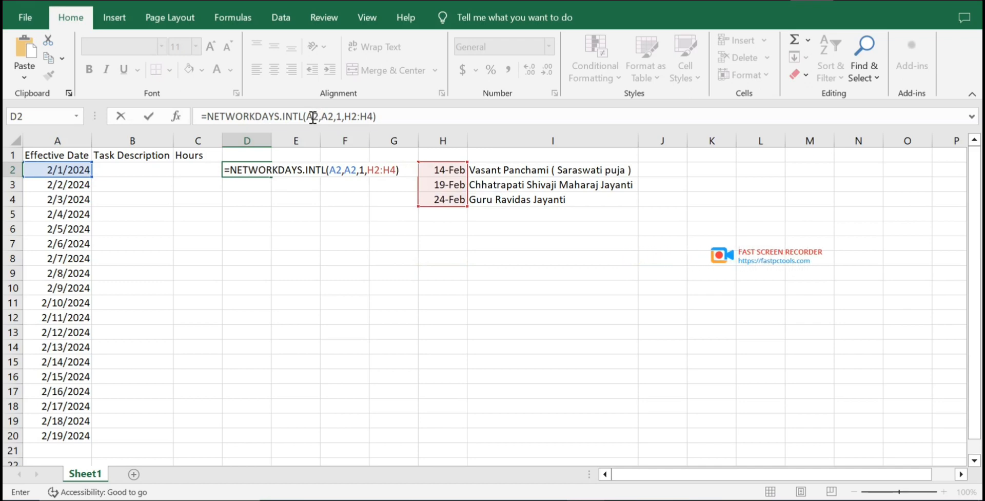
- Lock the column of both A2 references in the D2 formula so they read $A2
click(308, 116)
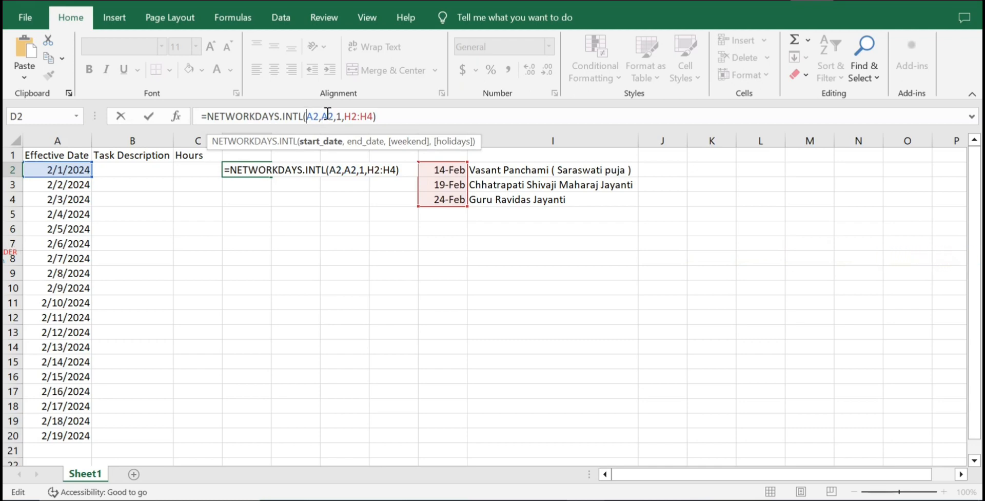
text($)
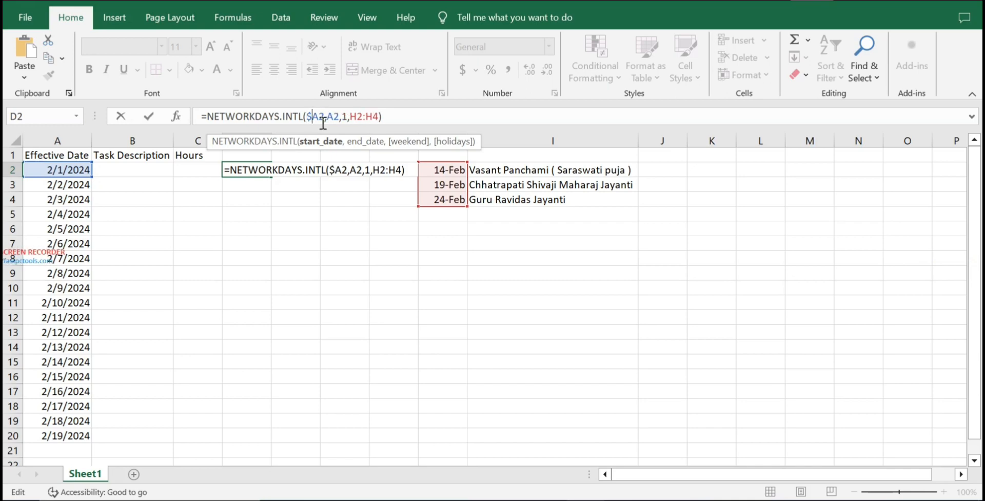
click(328, 115)
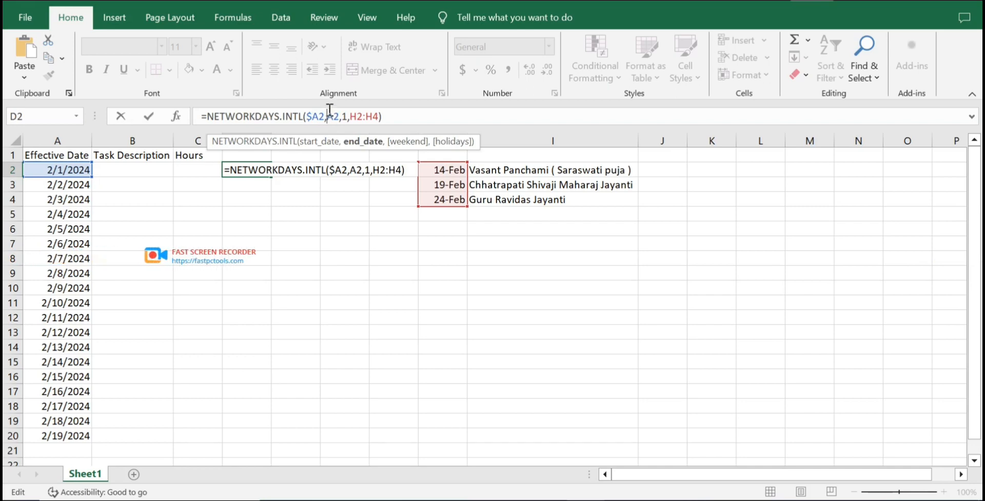
text($)
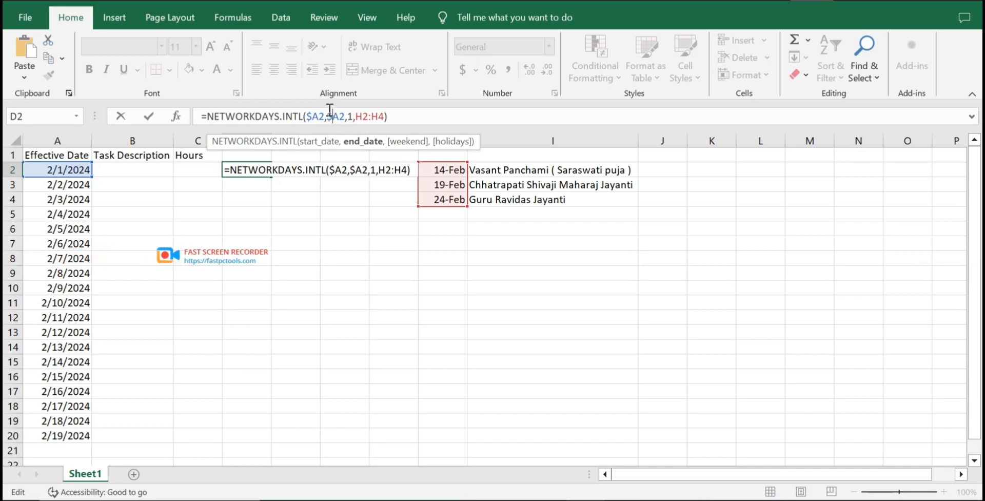
- Make the holidays range in the D2 formula absolute as $H$2:$H$4 and enter the formula
click(363, 117)
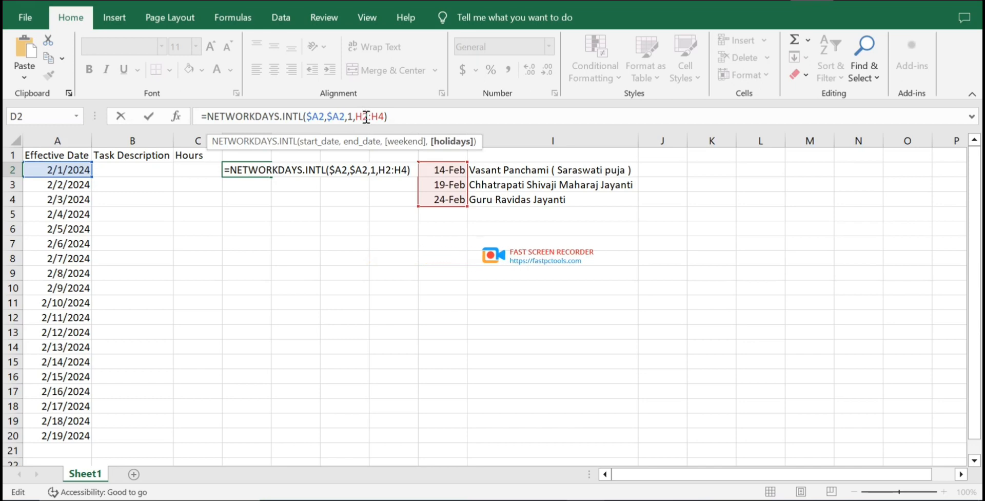
double_click(366, 117)
key(F4)
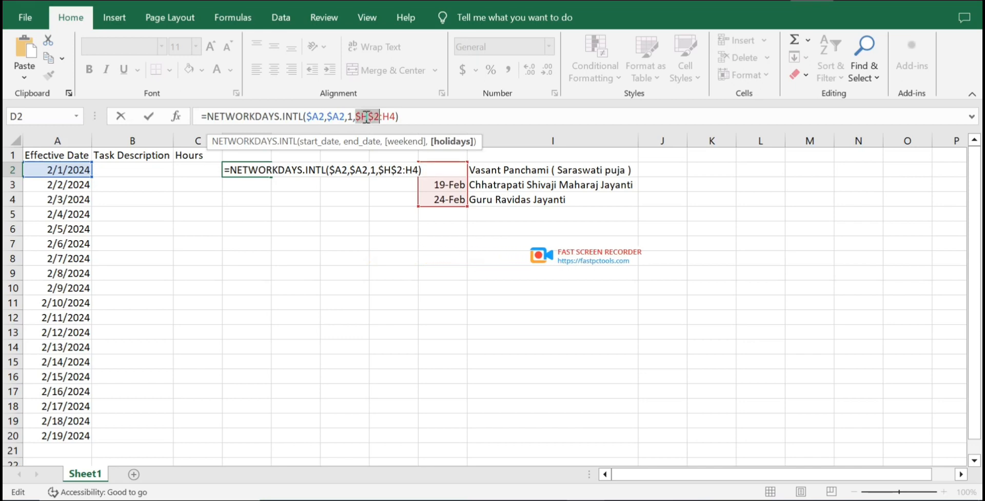
click(390, 117)
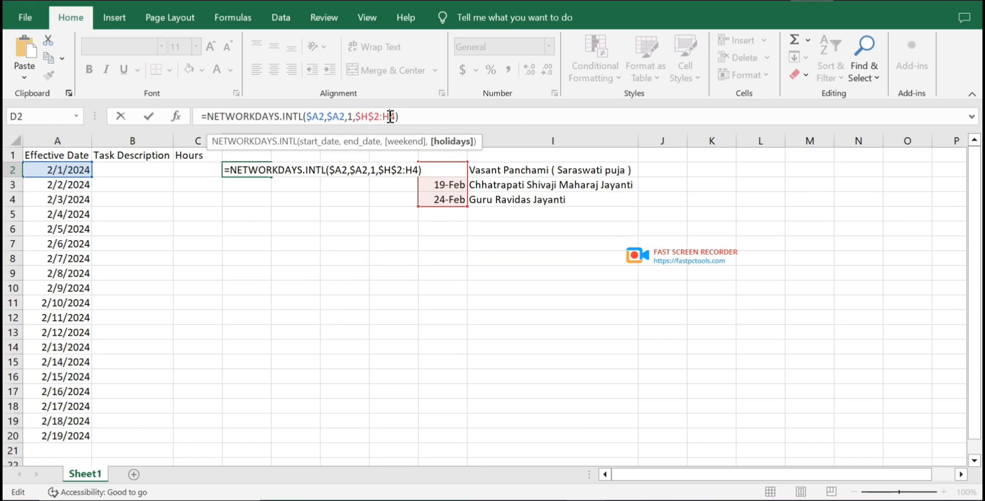
double_click(390, 117)
key(F4)
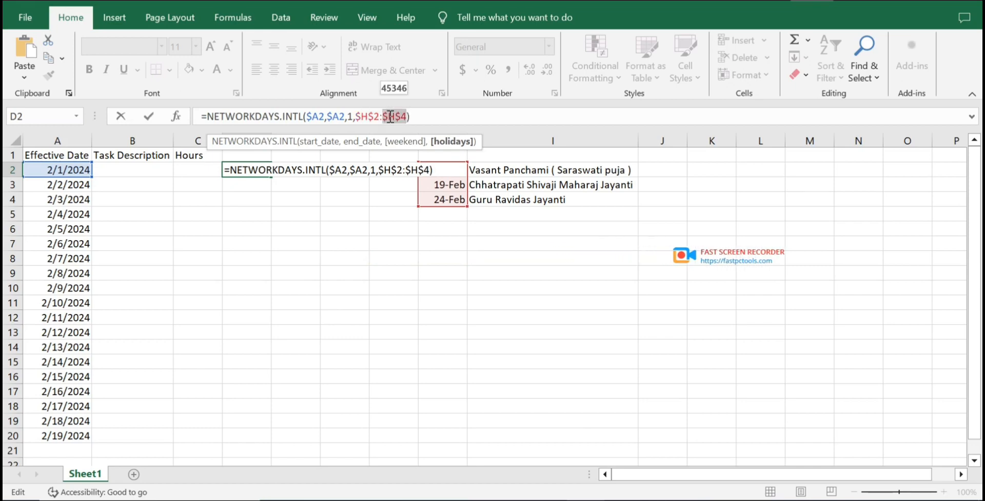
key(Return)
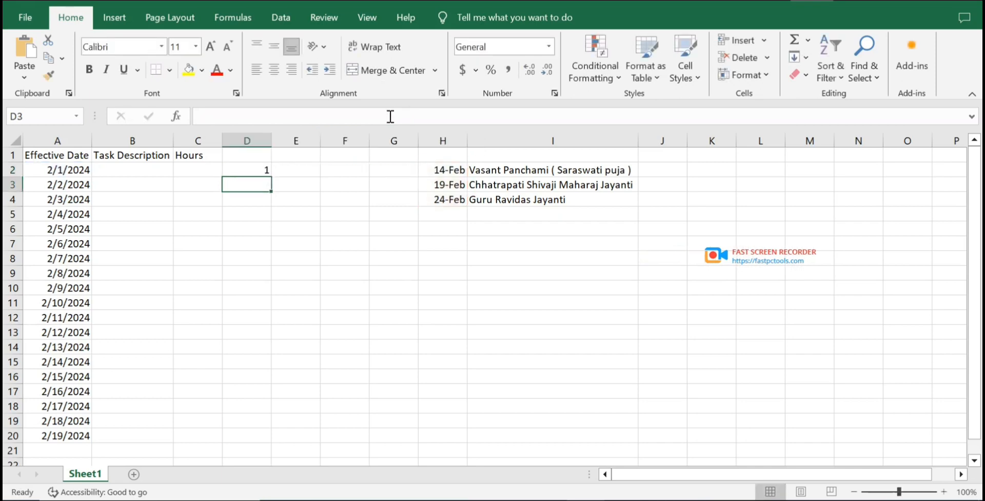
- Fill the D2 formula down to D20 and check the results for weekend dates and weekdays
click(264, 169)
drag(270, 177, 252, 447)
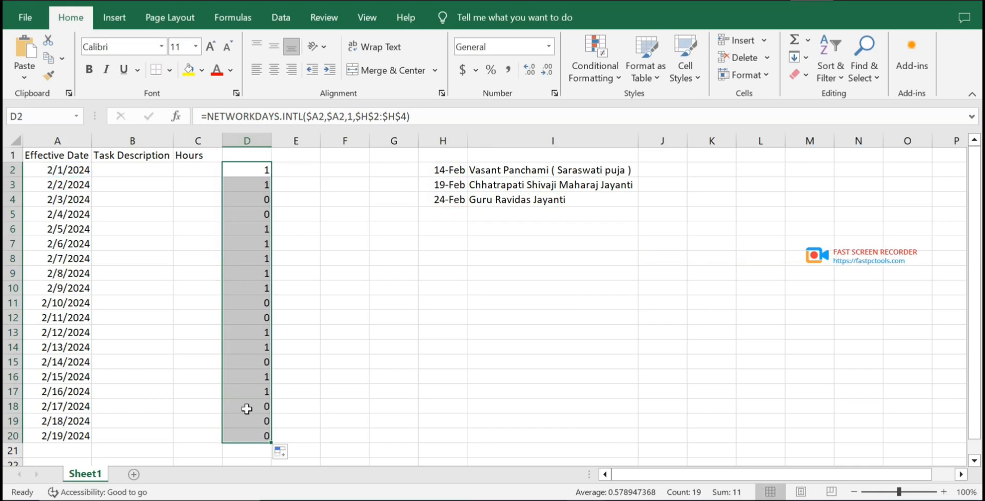
click(258, 199)
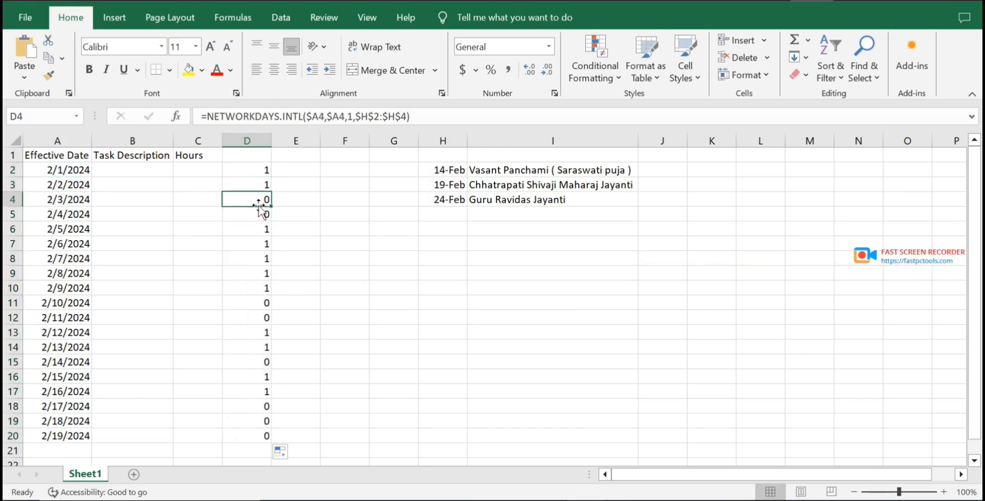
click(260, 213)
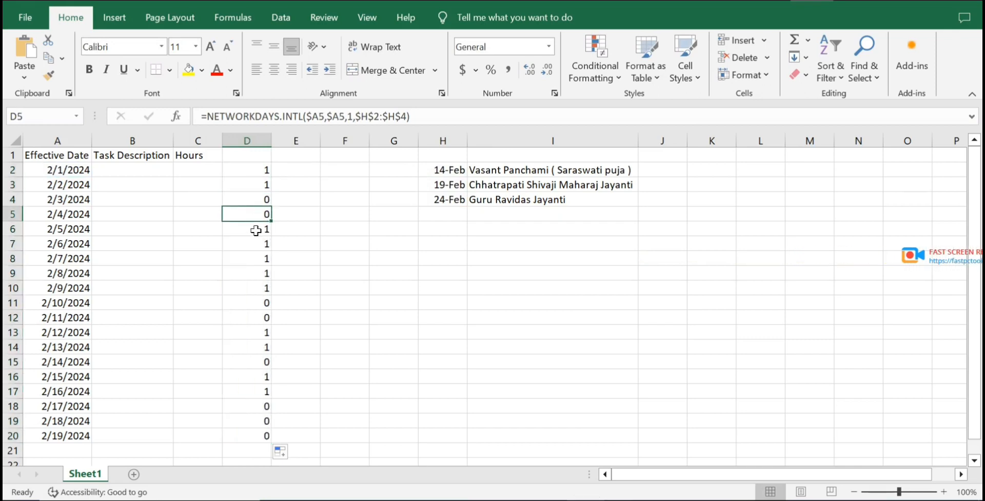
drag(255, 230, 257, 295)
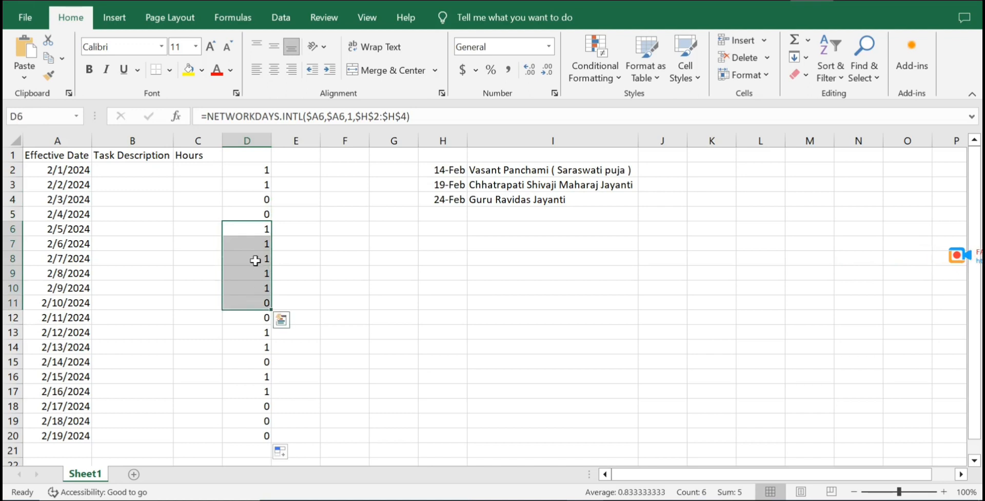
drag(257, 229, 256, 285)
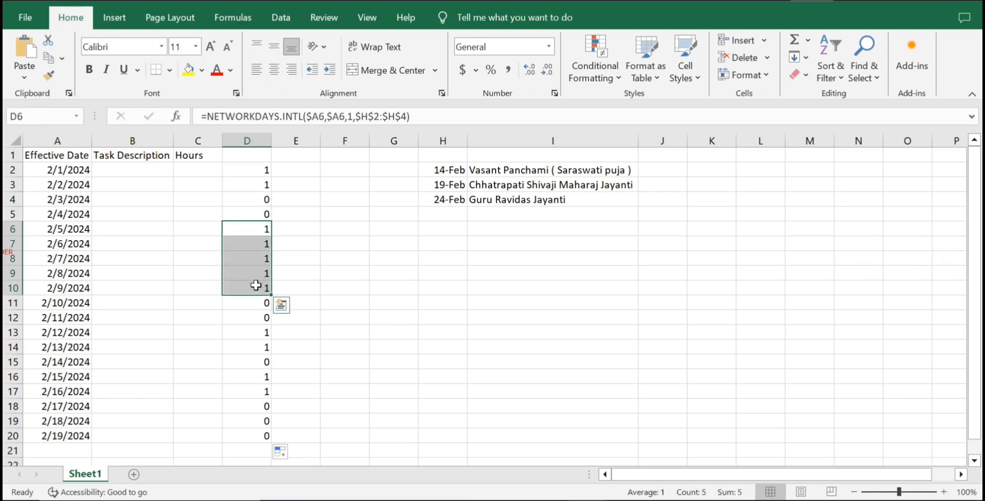
drag(248, 332, 248, 347)
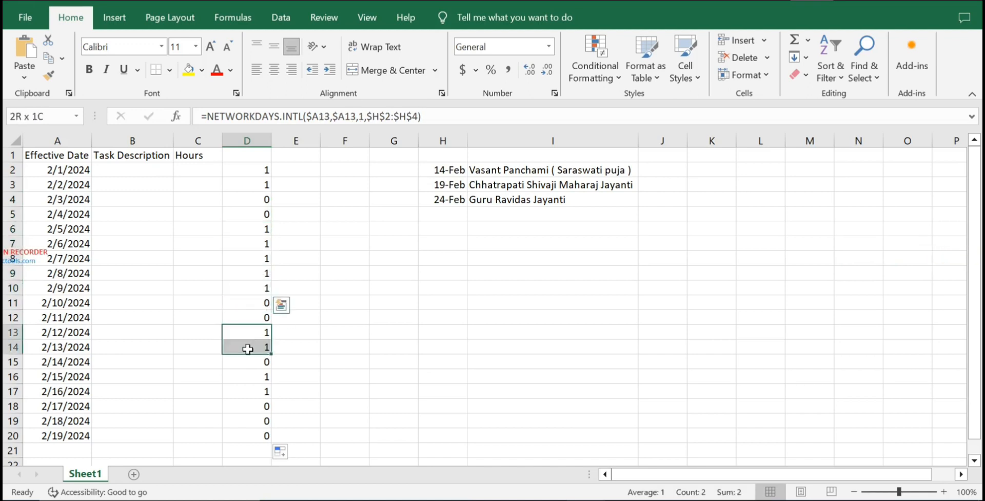
click(234, 241)
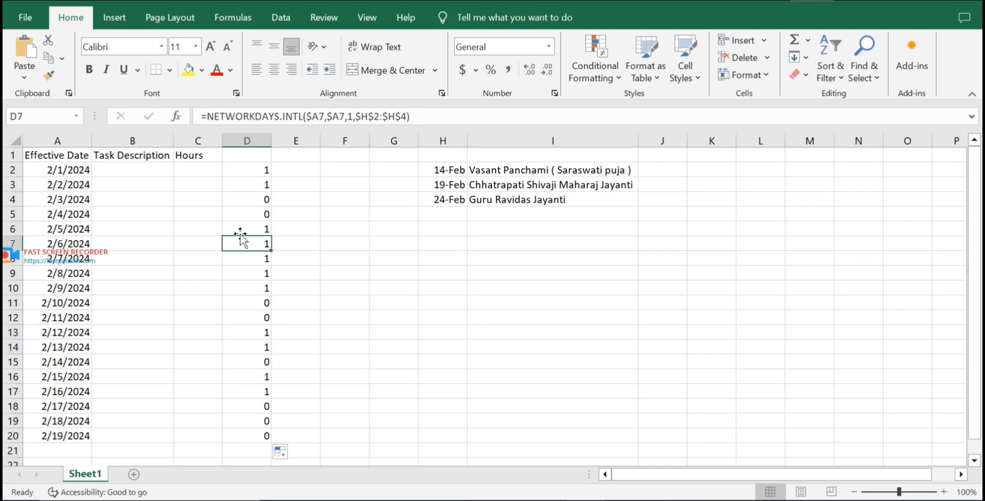
- Copy the full NETWORKDAYS.INTL formula text from cell D2
click(248, 173)
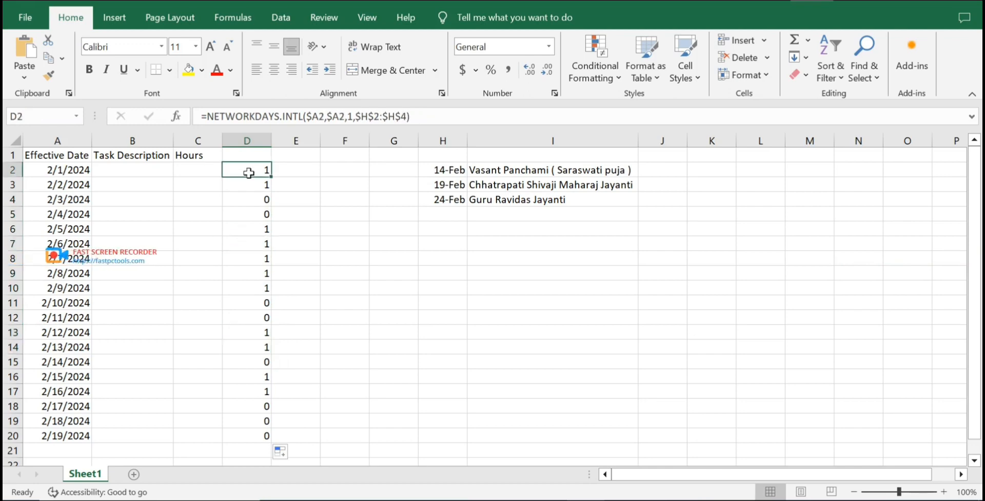
click(378, 113)
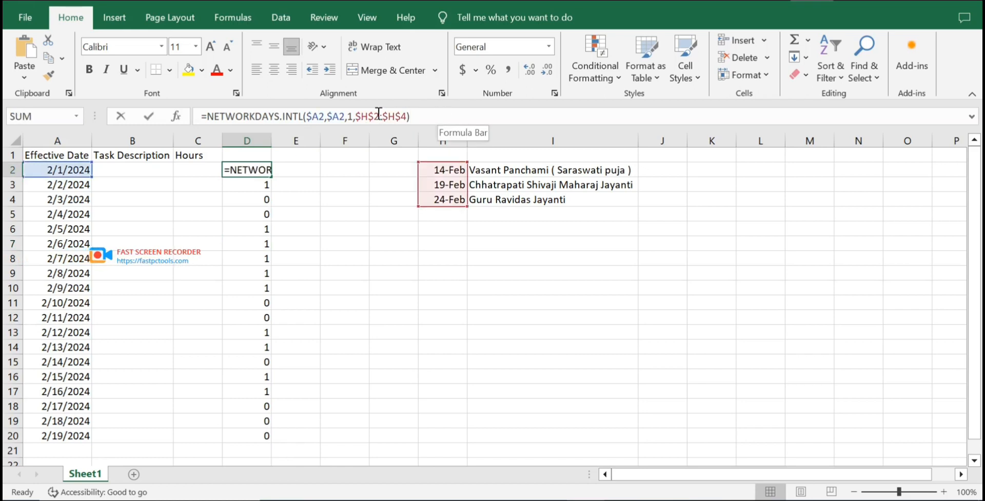
triple_click(378, 114)
right_click(239, 117)
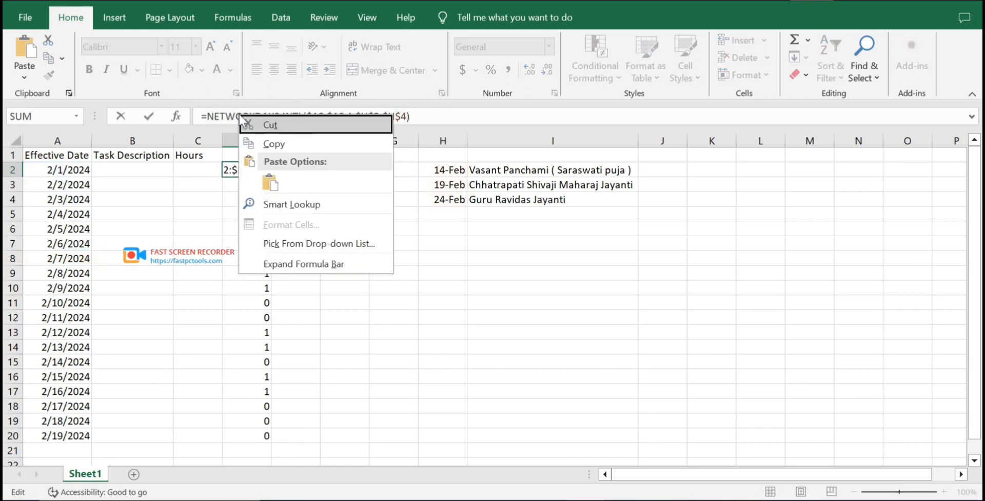
click(272, 144)
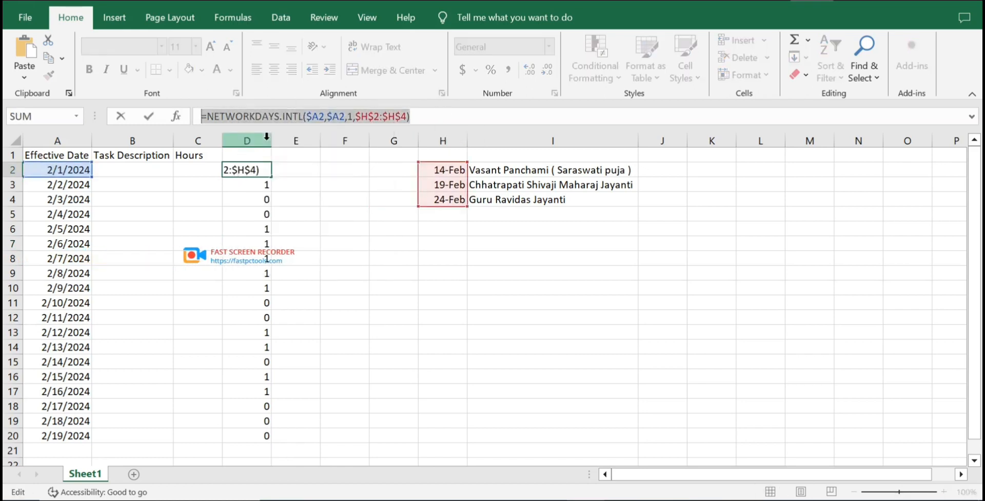
- Start a formula-based conditional formatting rule for A2:C20 with the condition =NETWORKDAYS.INTL($A2,$A2,1,$H$2:$H$4)<>1
key(Return)
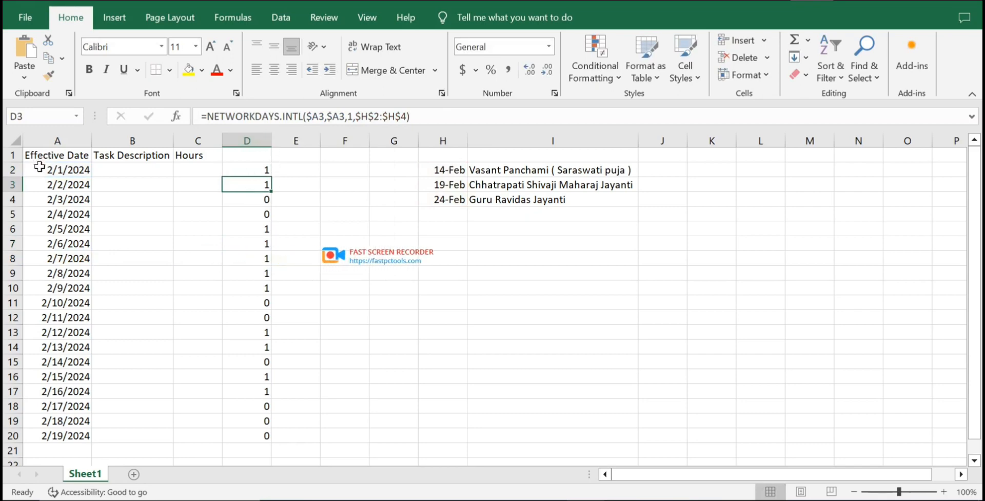
drag(39, 167, 190, 434)
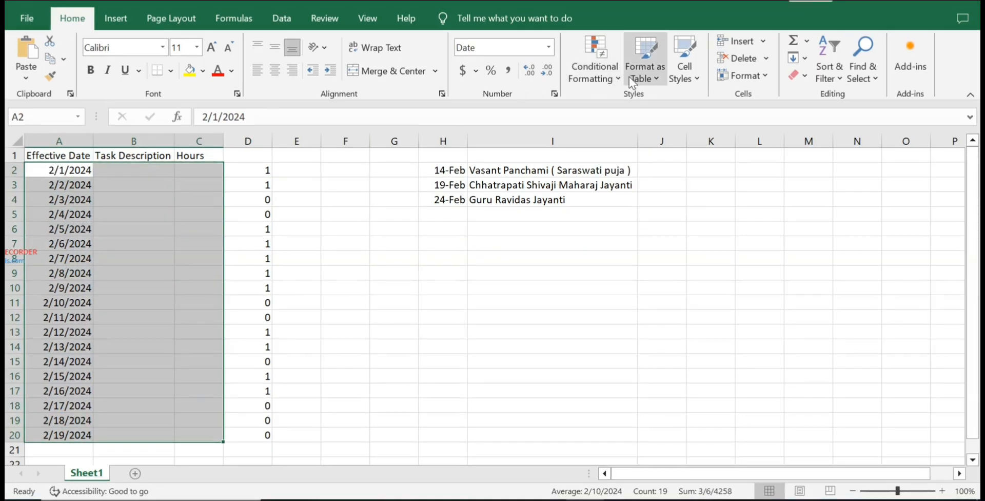
click(594, 72)
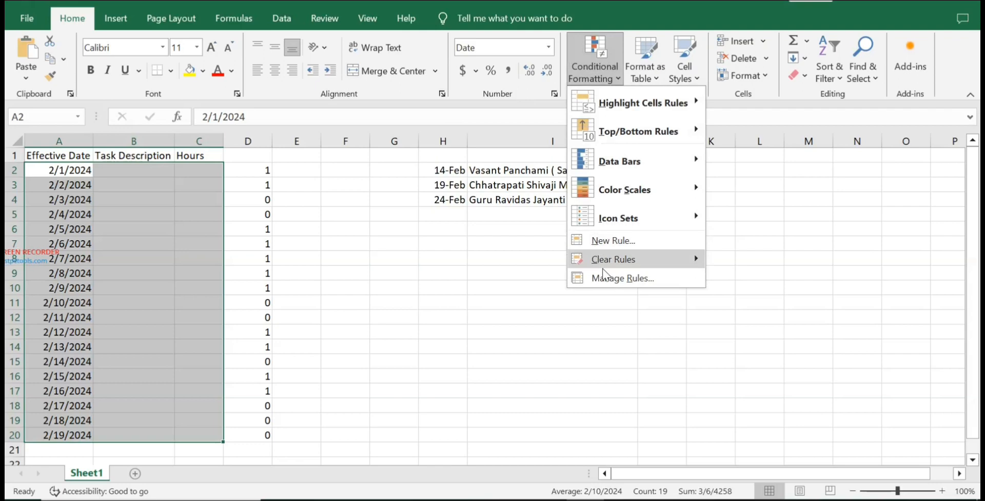
click(628, 242)
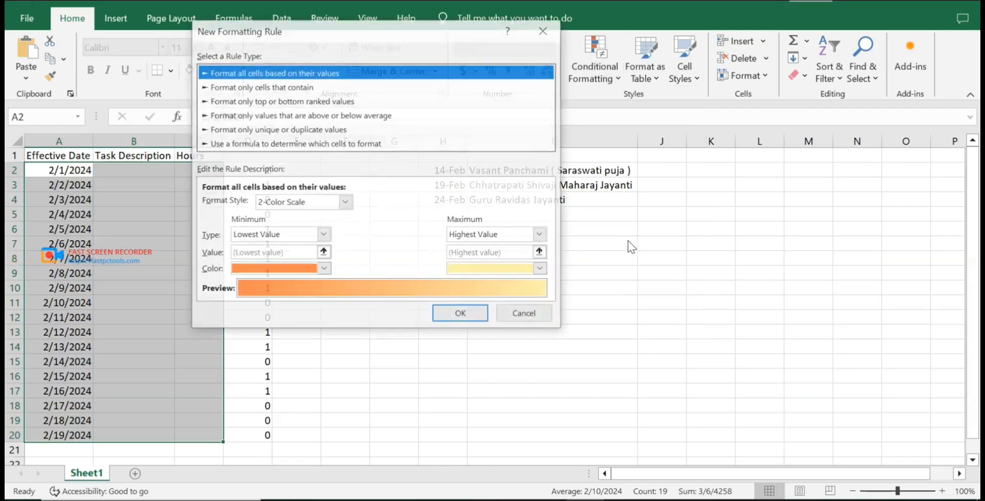
click(321, 144)
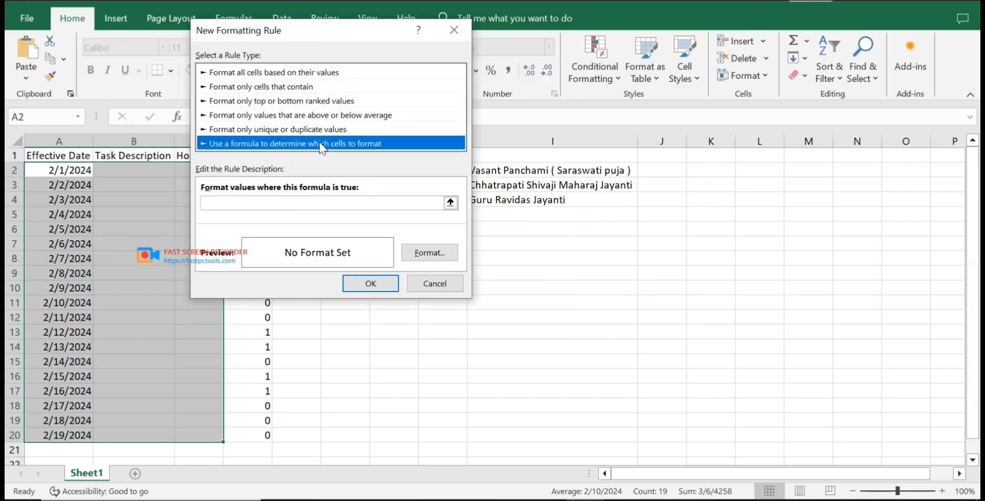
click(281, 205)
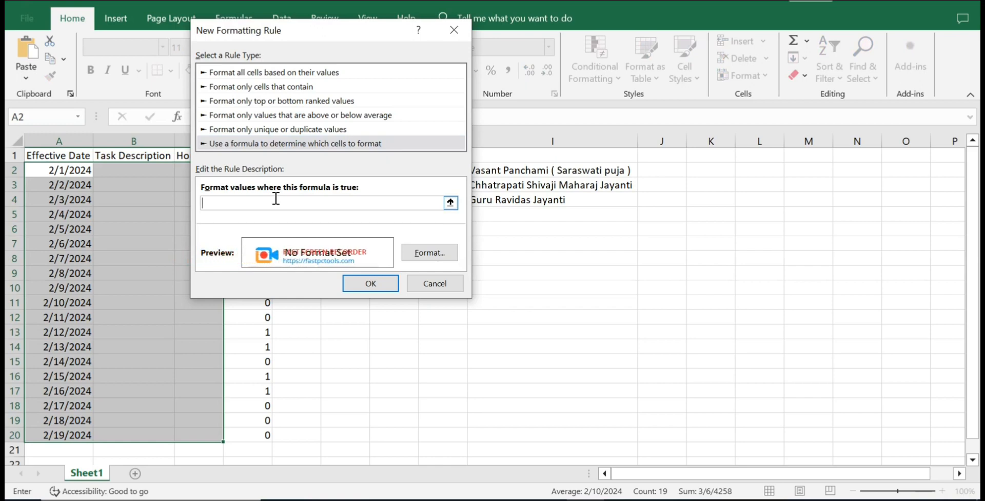
key(ctrl+v)
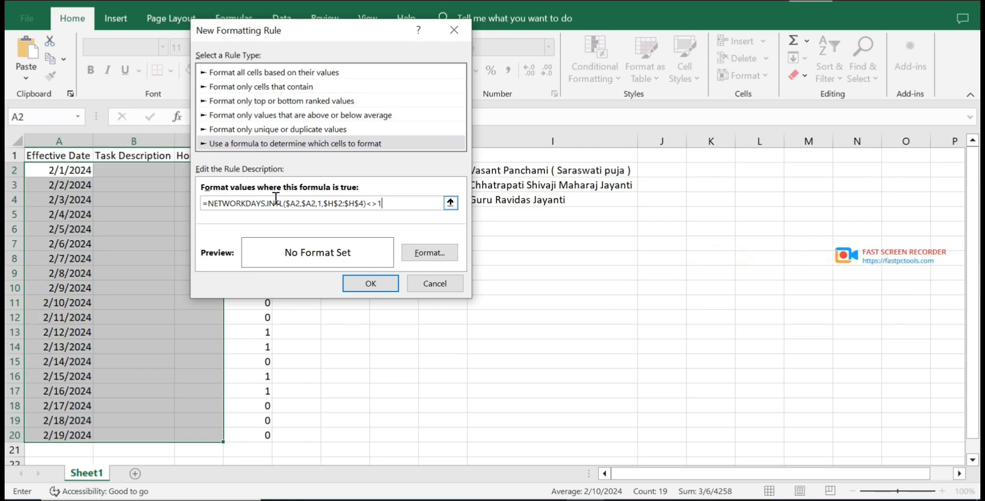
- Give the rule a yellow background fill and apply it to the selected date, task and hours cells
click(425, 253)
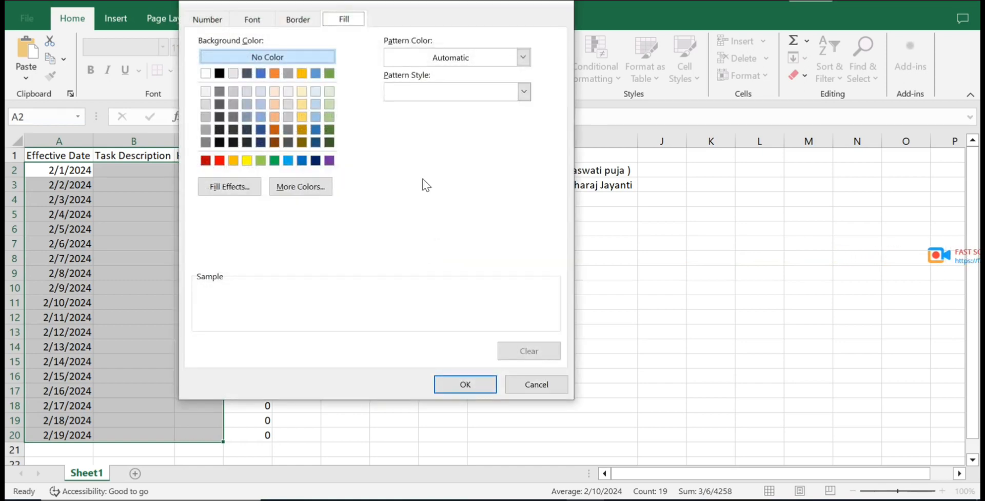
click(247, 161)
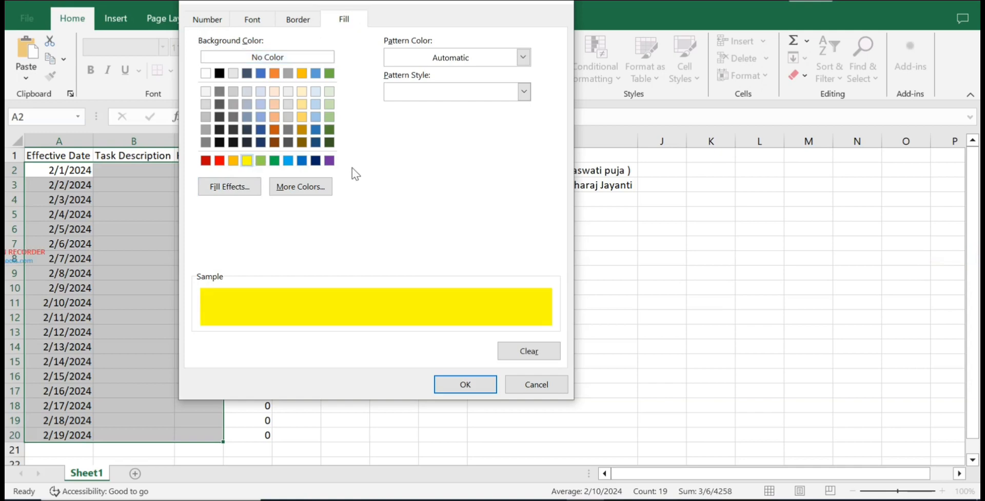
click(448, 381)
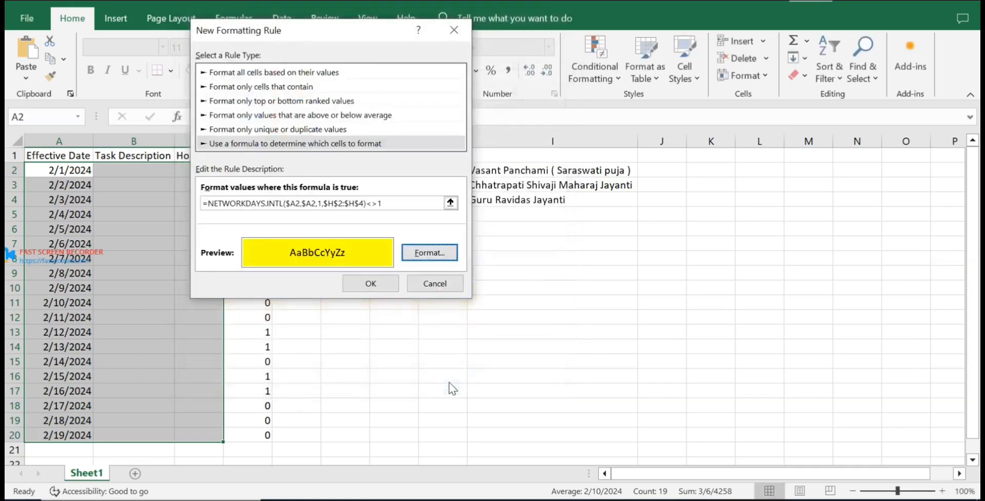
click(378, 286)
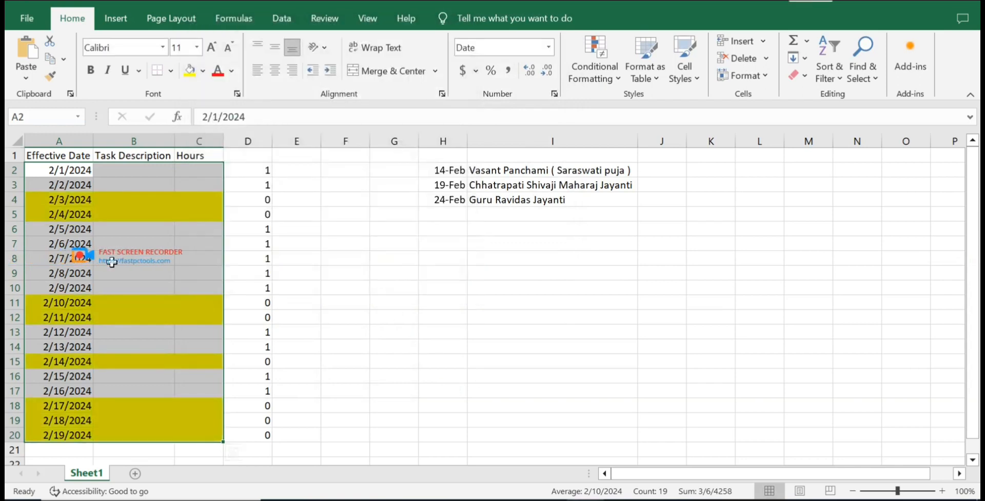
click(112, 261)
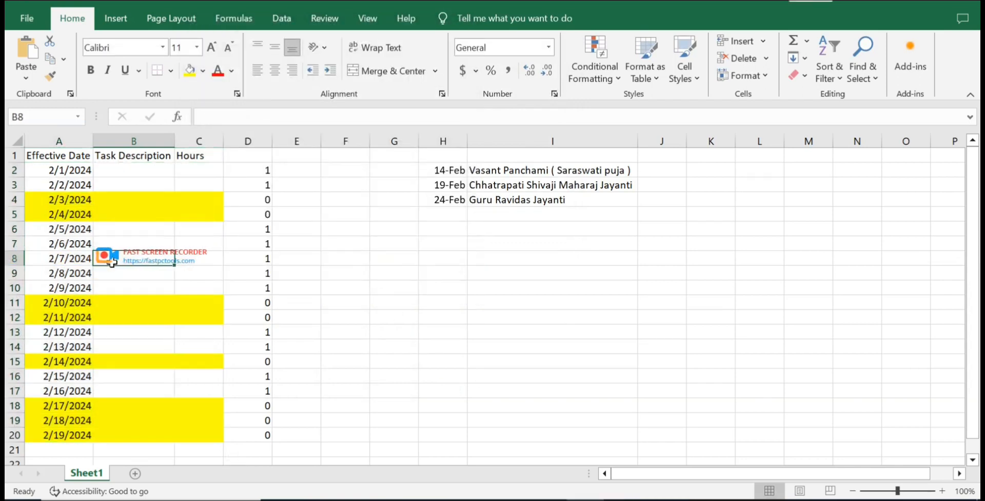
- Check the row highlighting for the weekend dates 2/3 and 2/4 and the holidays 2/14 and 2/19
click(61, 200)
click(66, 213)
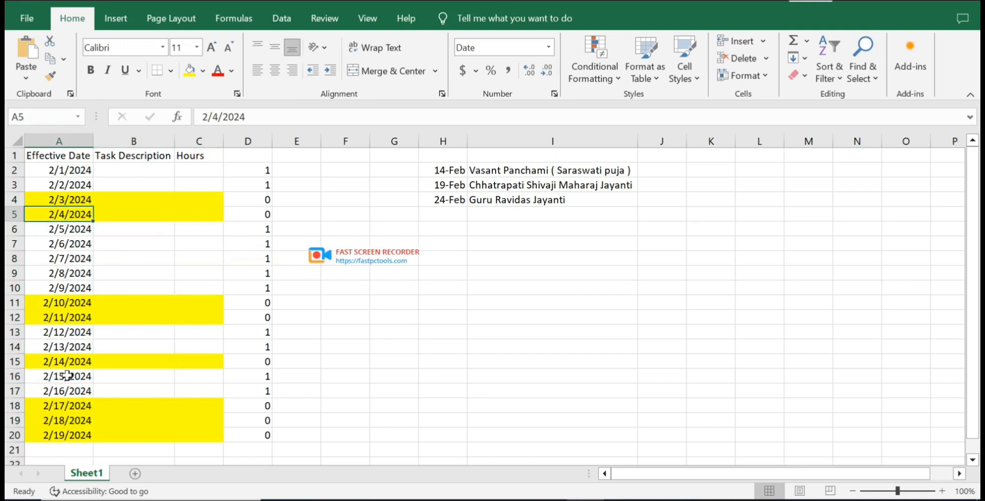
click(60, 361)
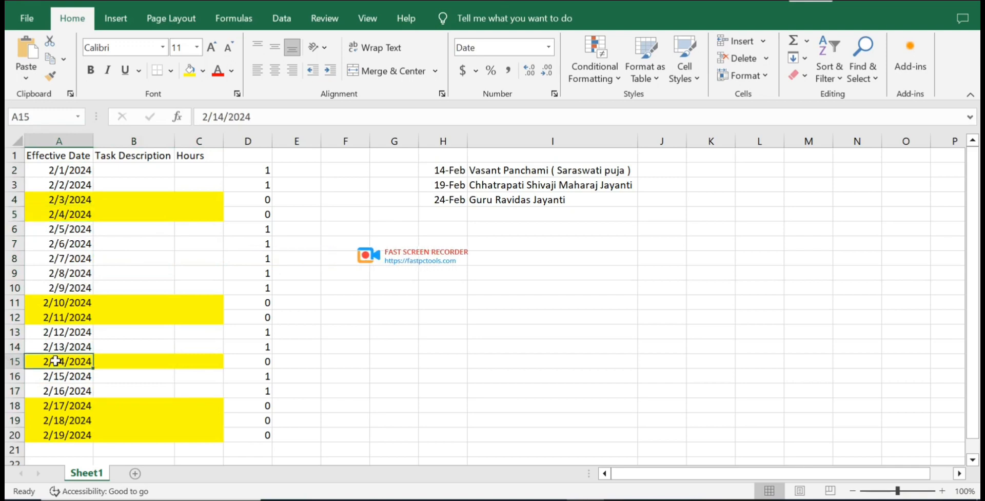
click(133, 360)
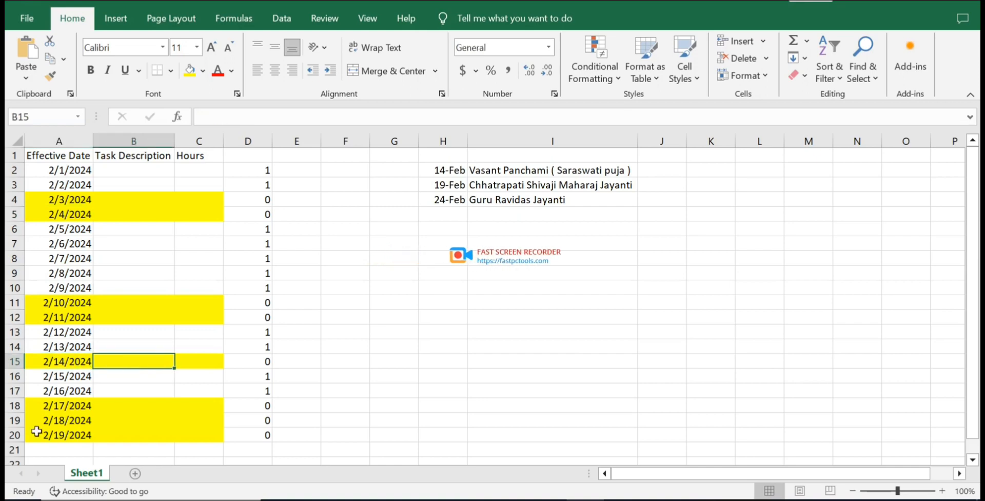
click(77, 435)
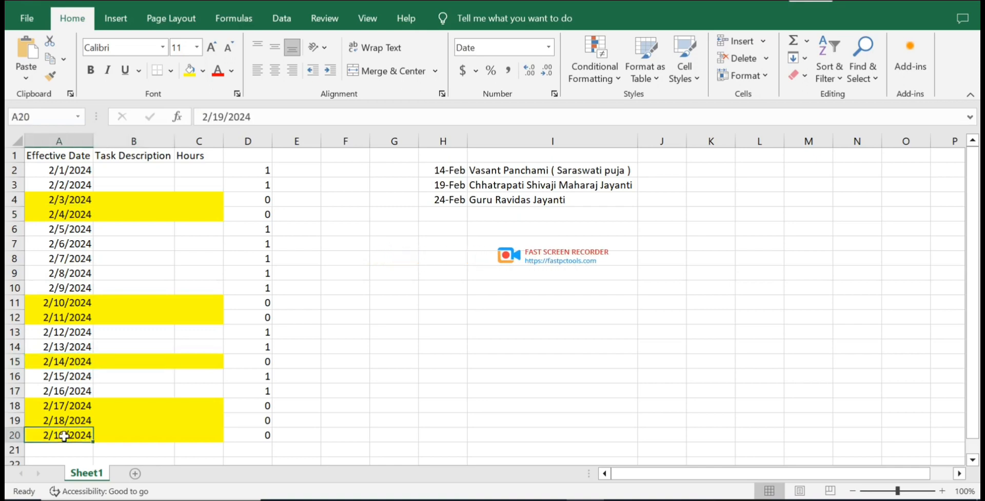
click(153, 432)
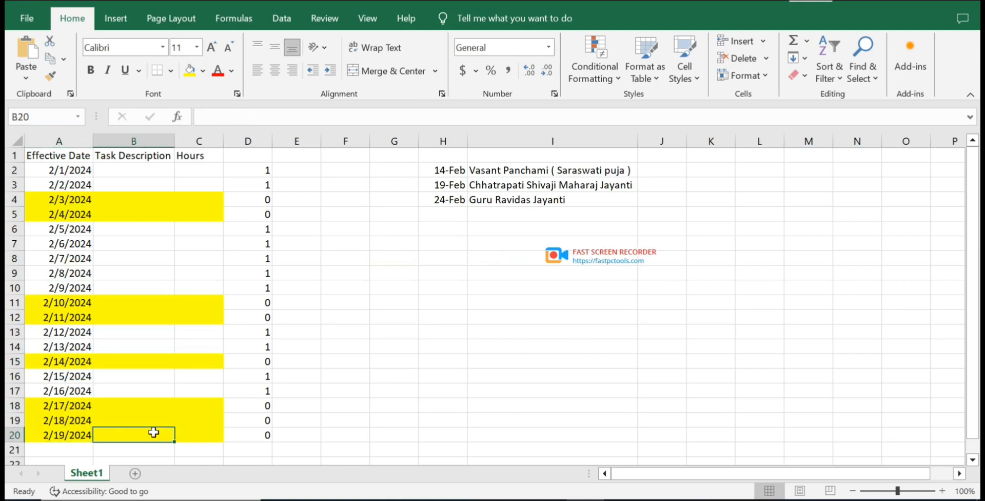
- Clear the contents of the helper formula cells D2:D20
drag(246, 169, 244, 435)
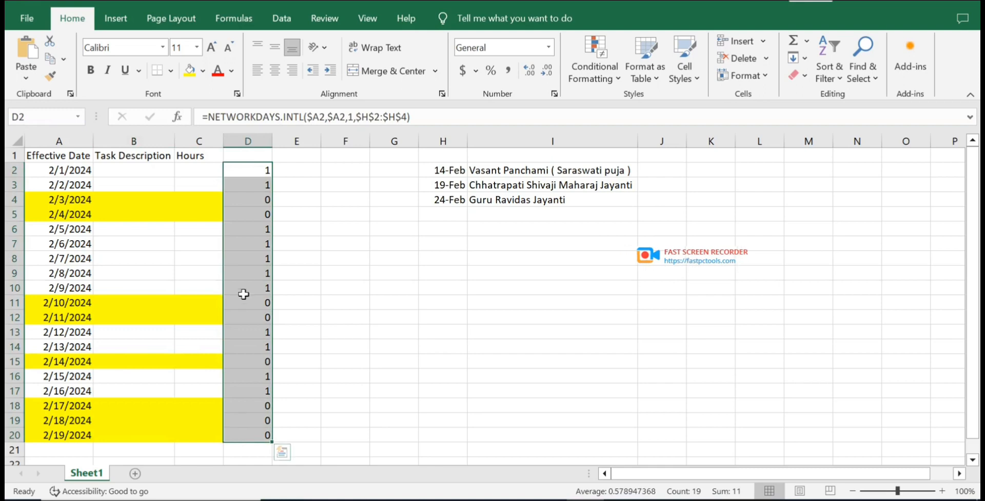
right_click(246, 278)
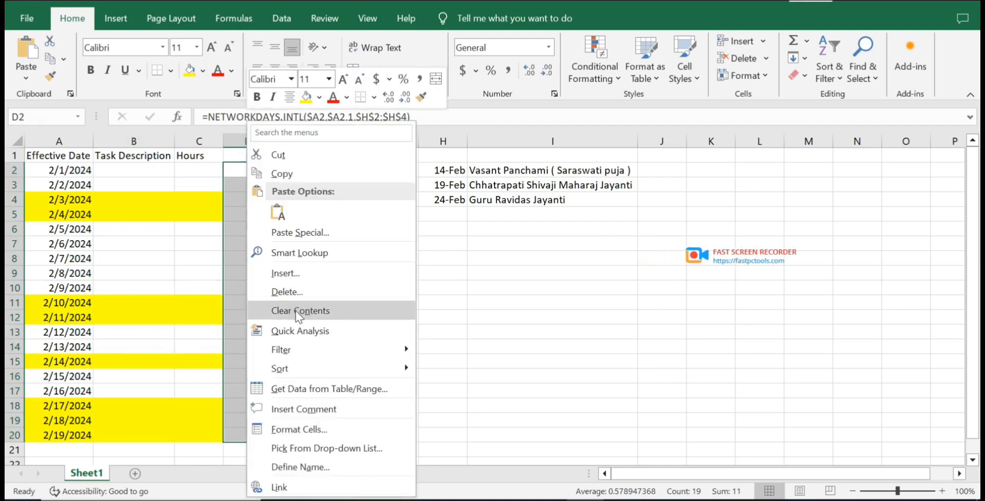
click(363, 312)
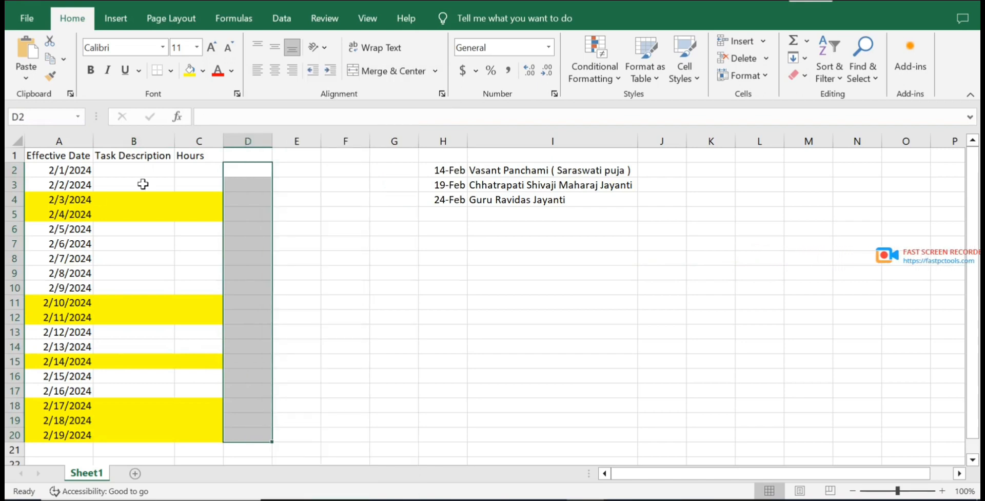
click(143, 184)
click(235, 200)
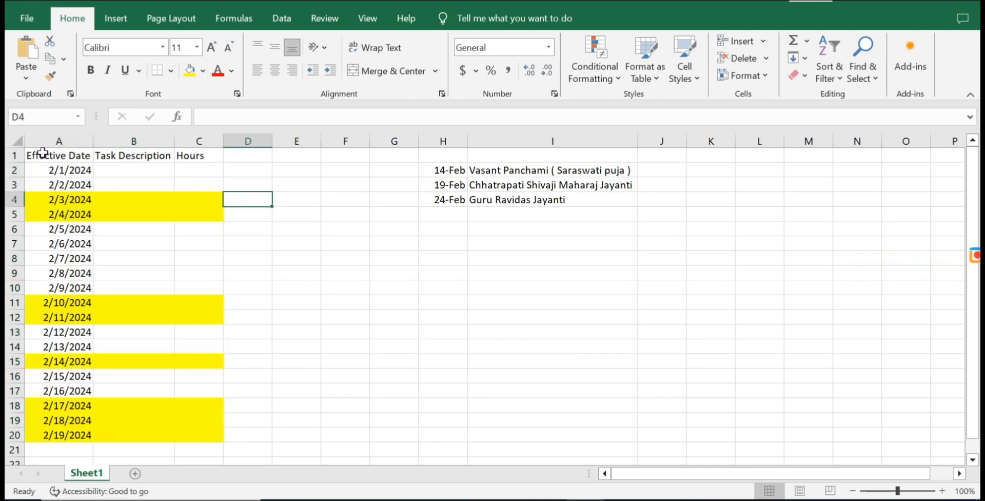
click(163, 166)
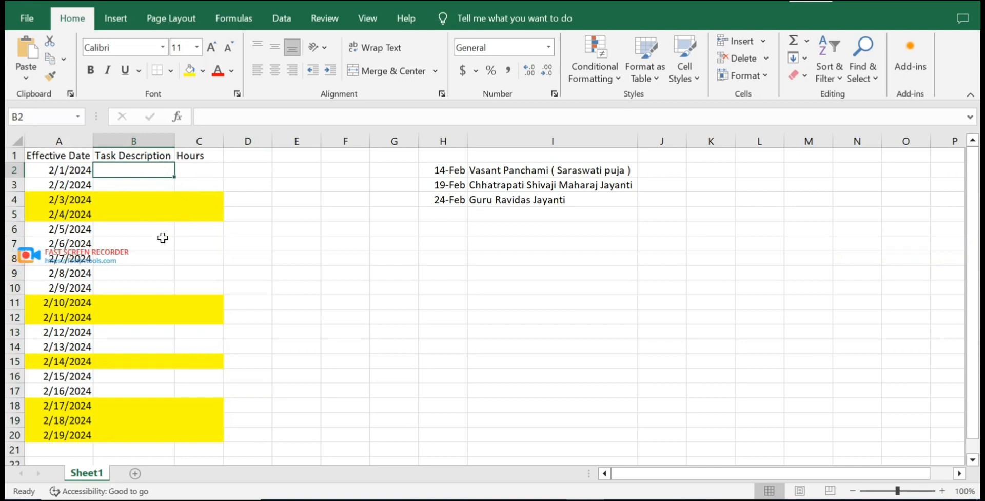
click(167, 254)
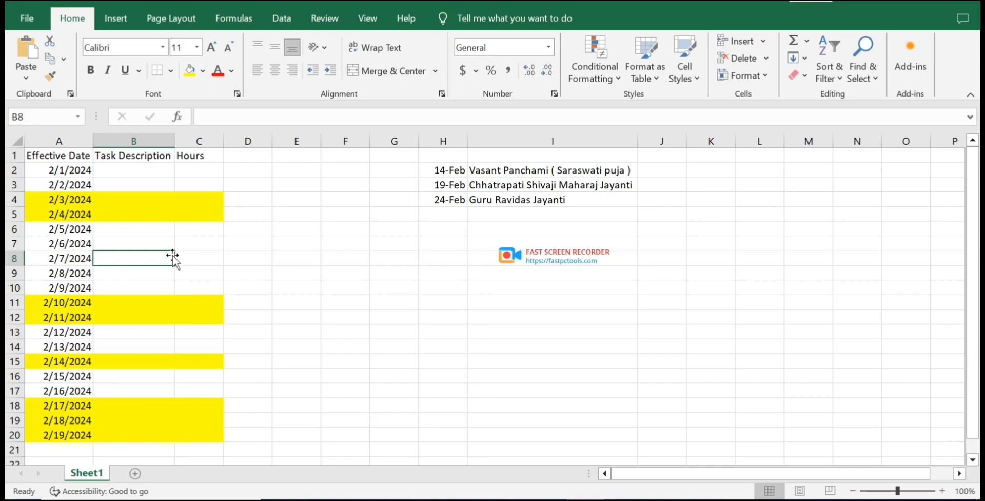
click(172, 232)
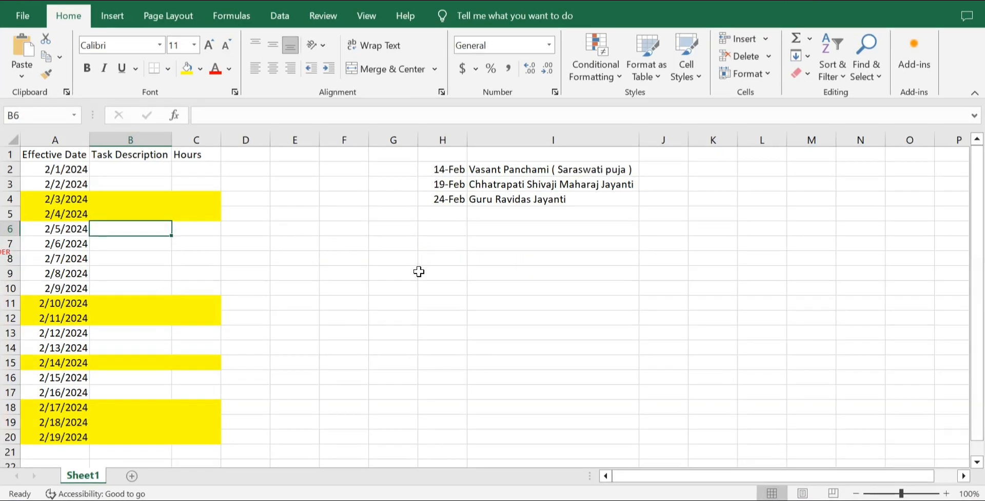